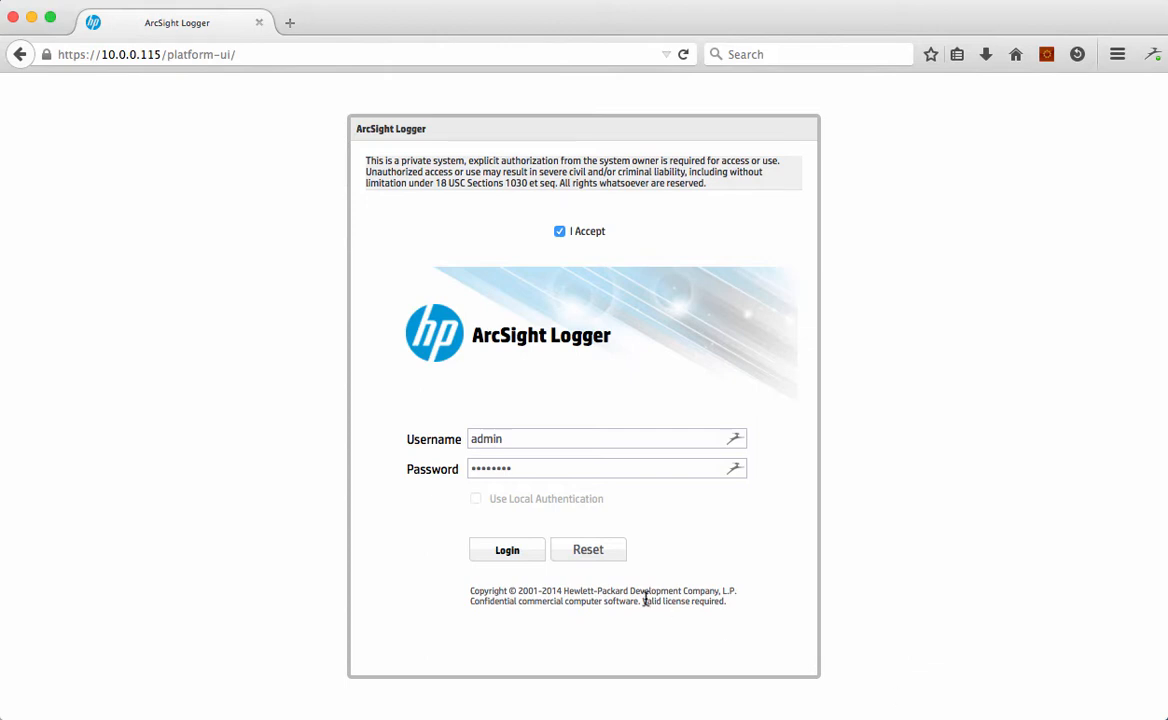
Step: Log in to the console with the prefilled credentials and open the Report Explorer
click(487, 551)
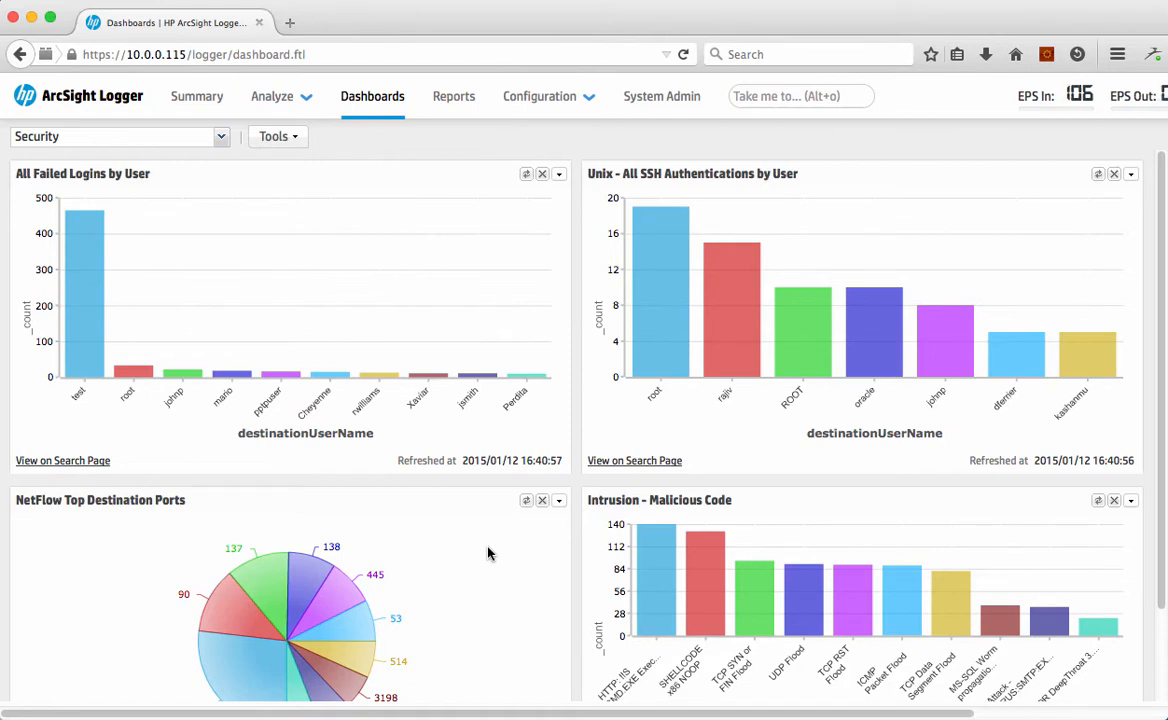
click(447, 108)
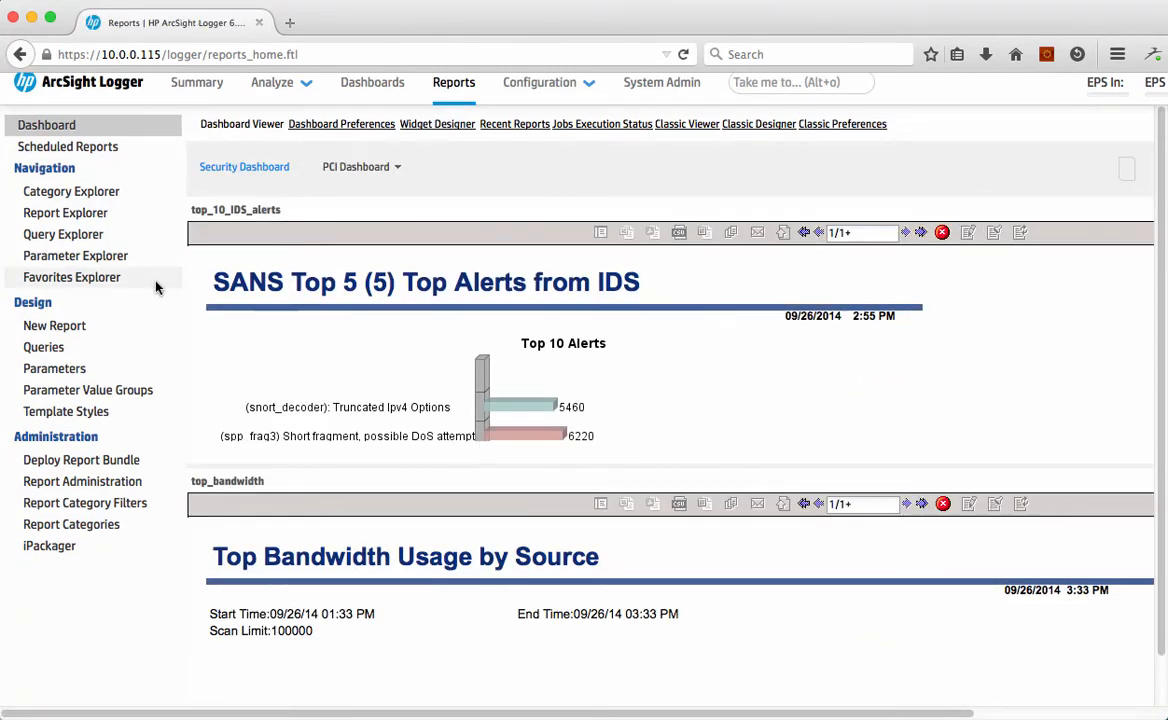
click(85, 215)
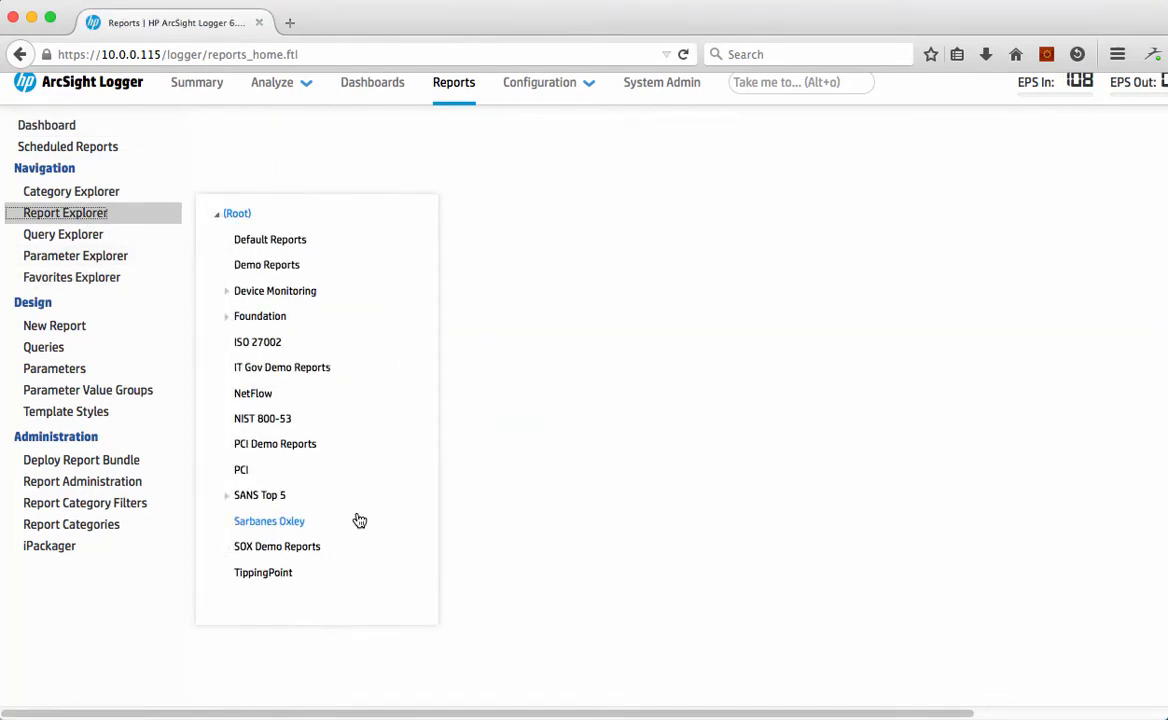
Step: Run the "PCI Req 2 - Default Acct Usage Drilldown" report from Demo Reports with its default template, format and parameters
click(265, 266)
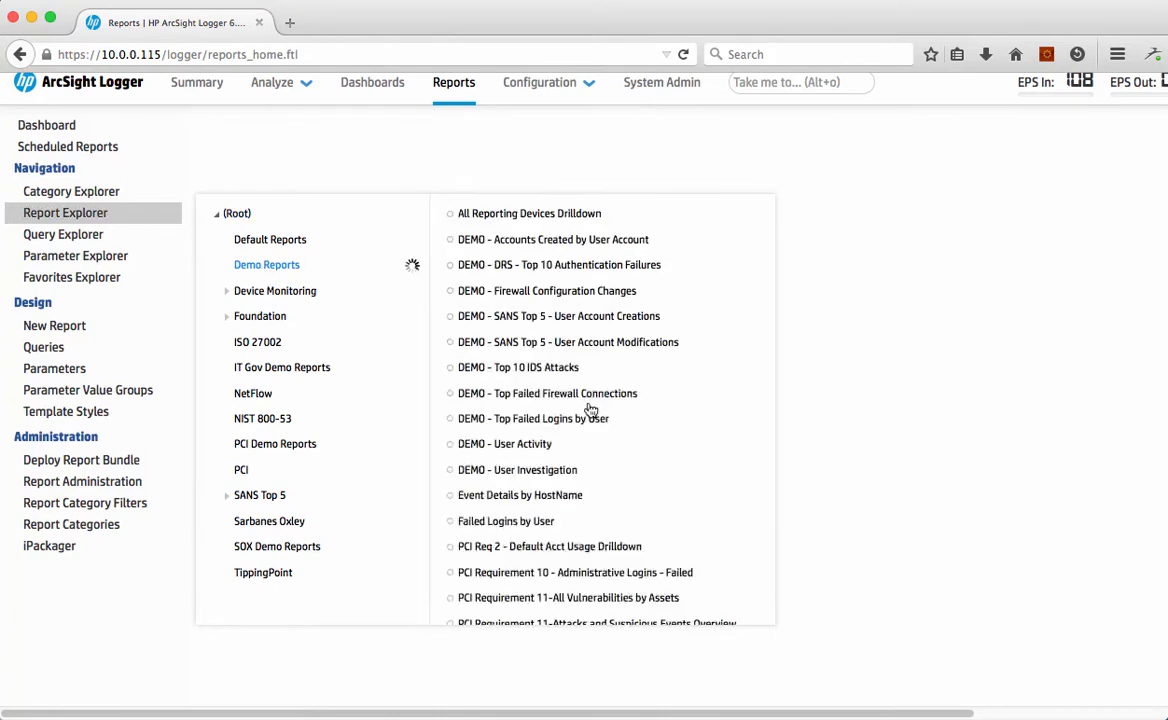
click(533, 552)
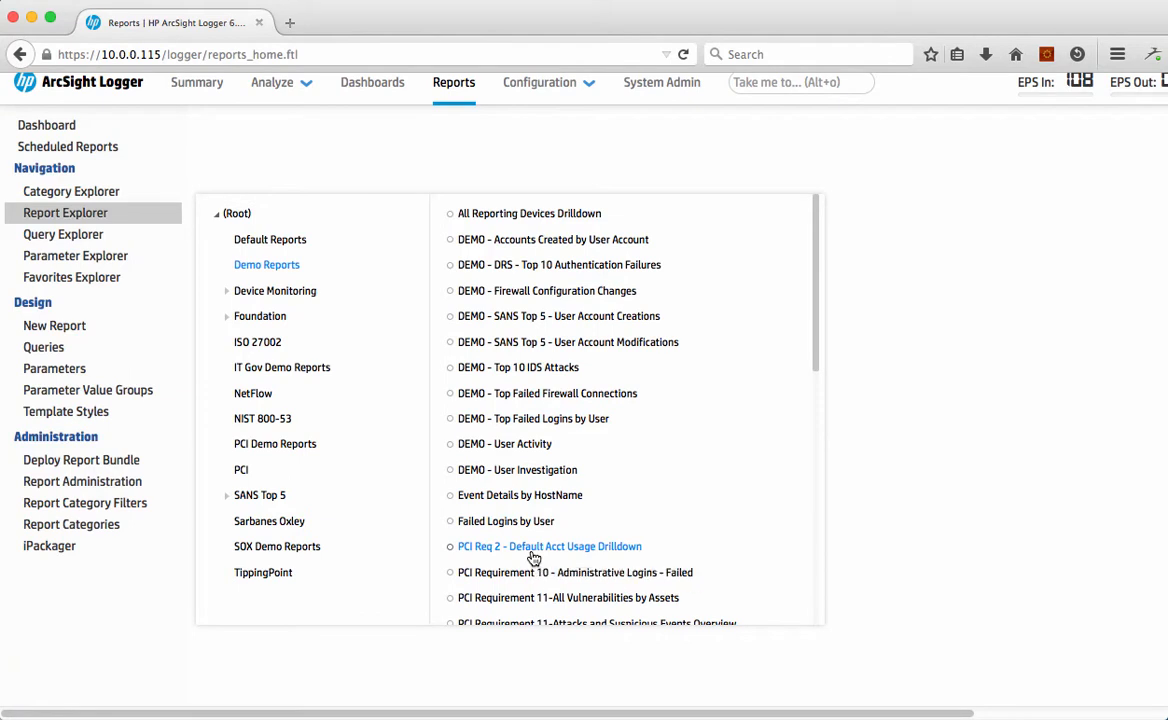
click(892, 302)
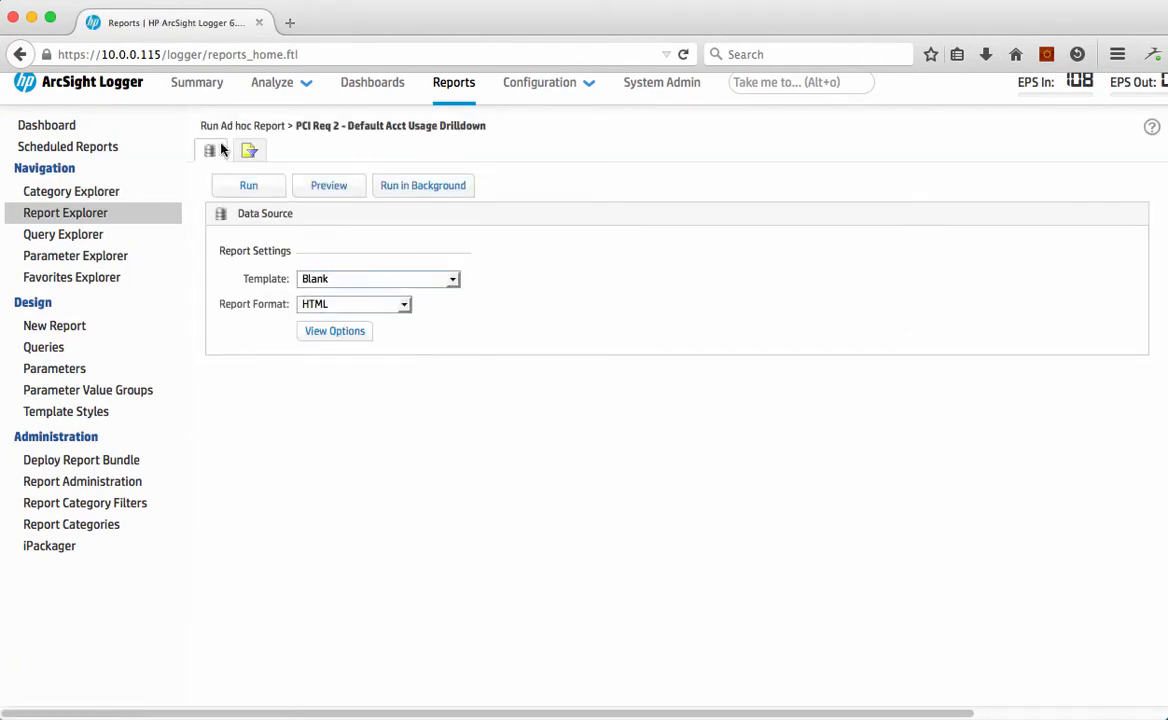
click(240, 188)
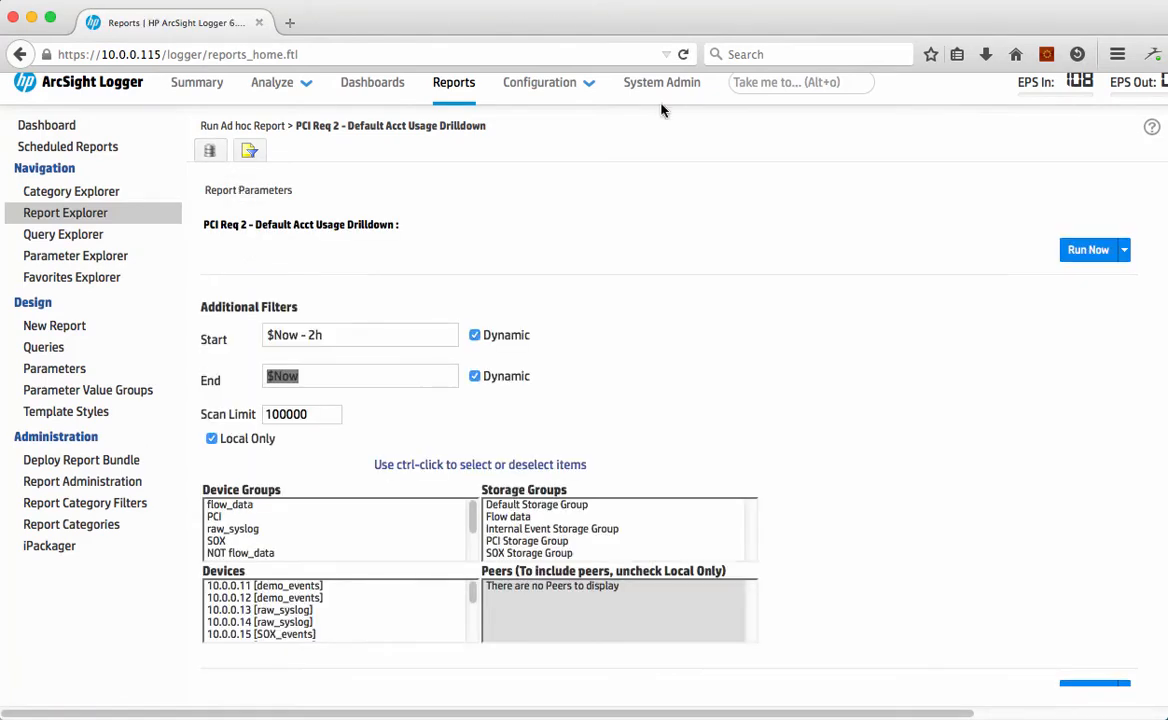
click(1086, 250)
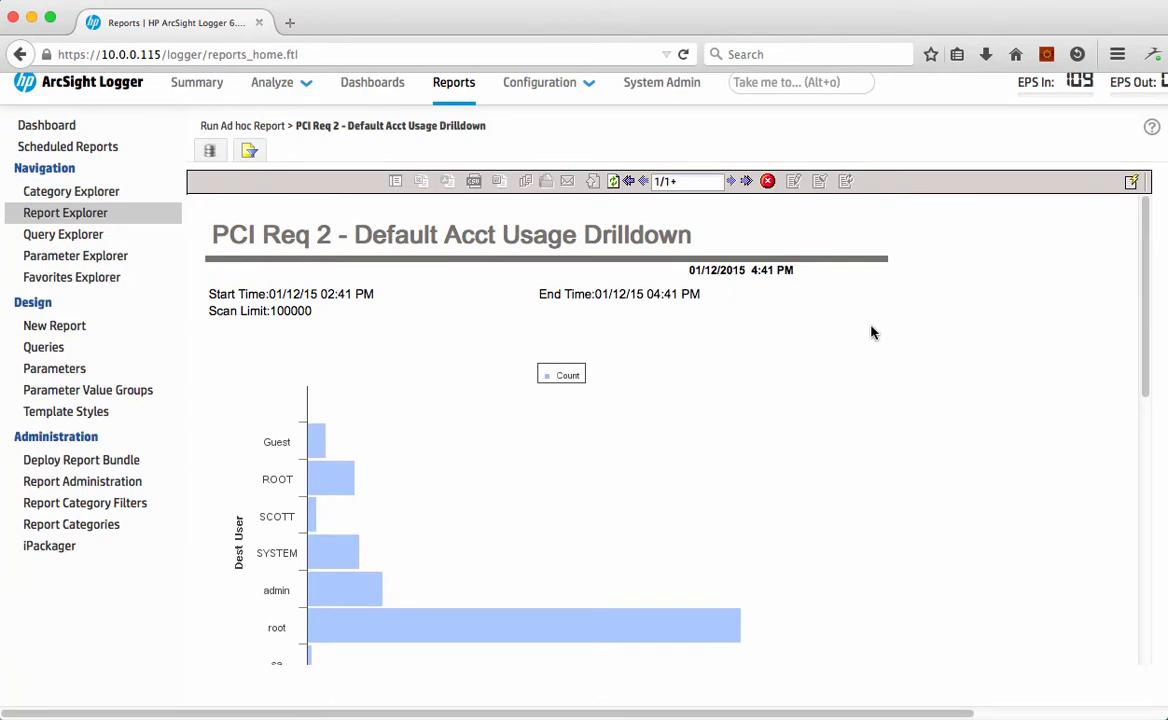
Step: Review the report's chart and user table, drill down into the sa account's usage details, and close the detail report
click(334, 470)
scroll(334, 473, down, 1)
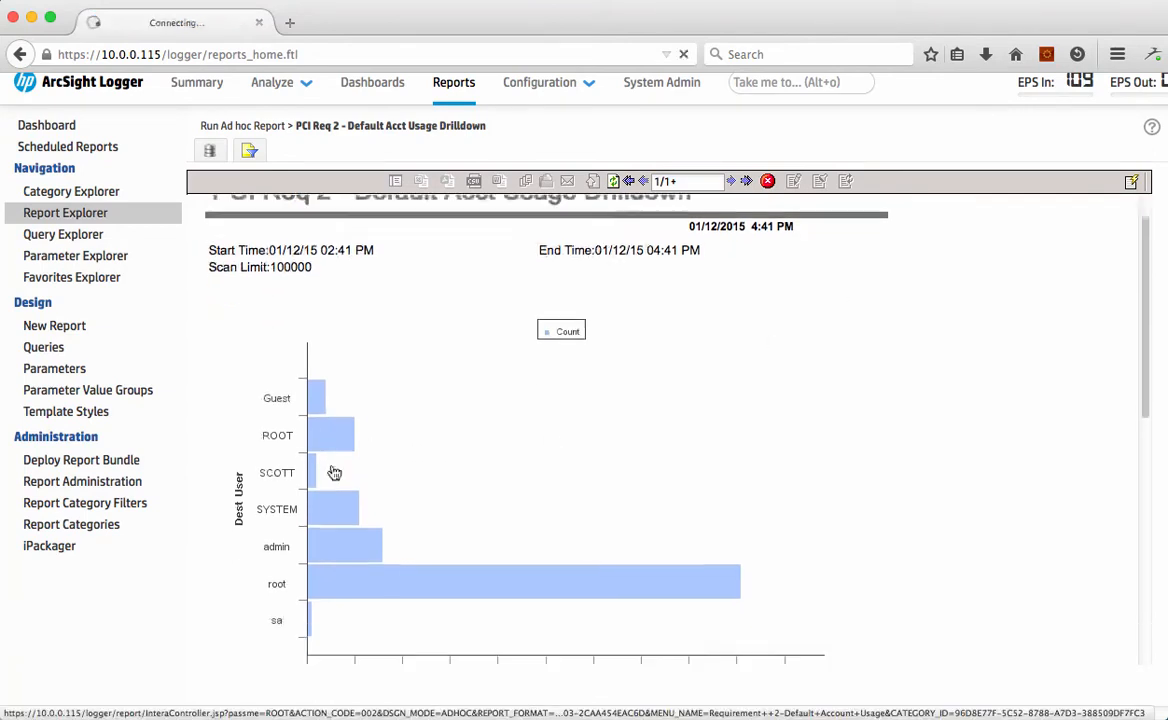
scroll(334, 473, down, 2)
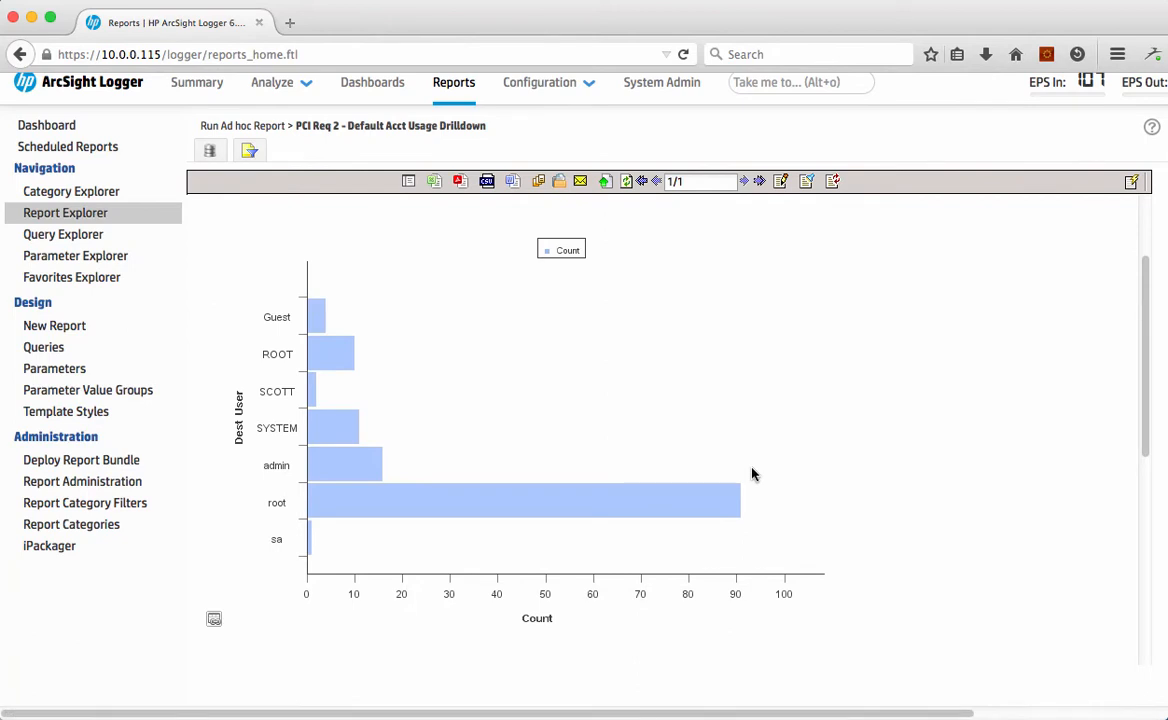
scroll(752, 473, down, 5)
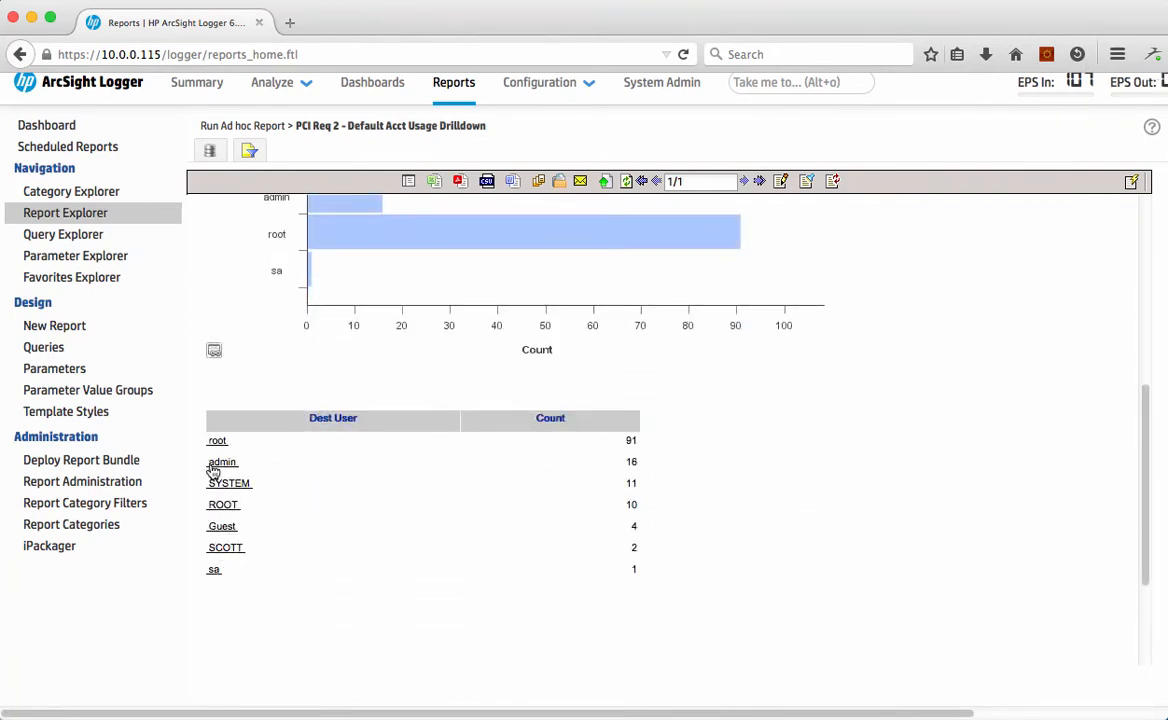
click(213, 571)
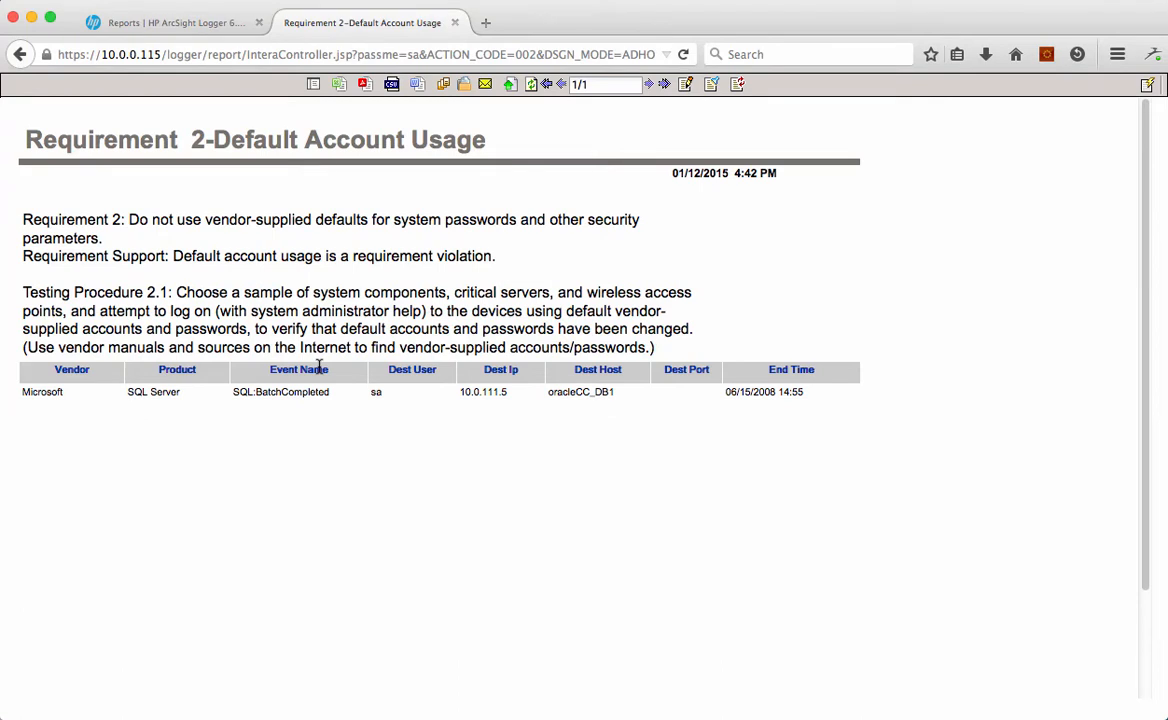
click(454, 23)
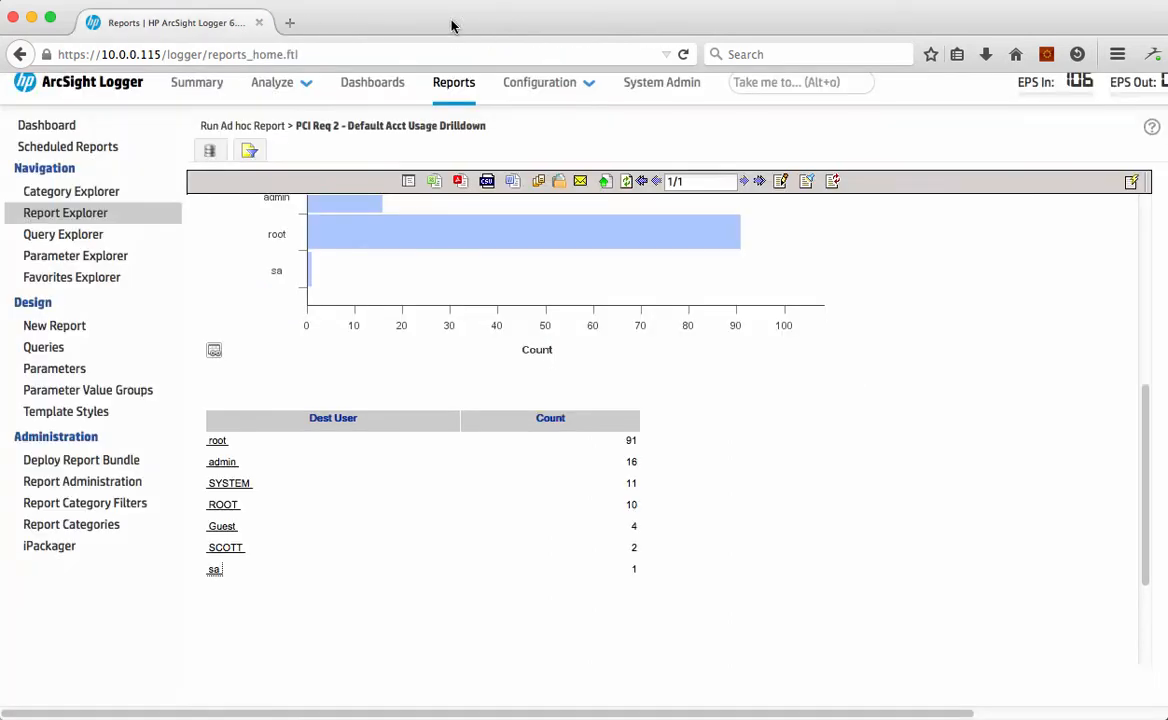
Step: Open the alerts viewer and limit the shown alerts to "PCI Requirement 2 - Default Account Usage"
scroll(454, 364, up, 5)
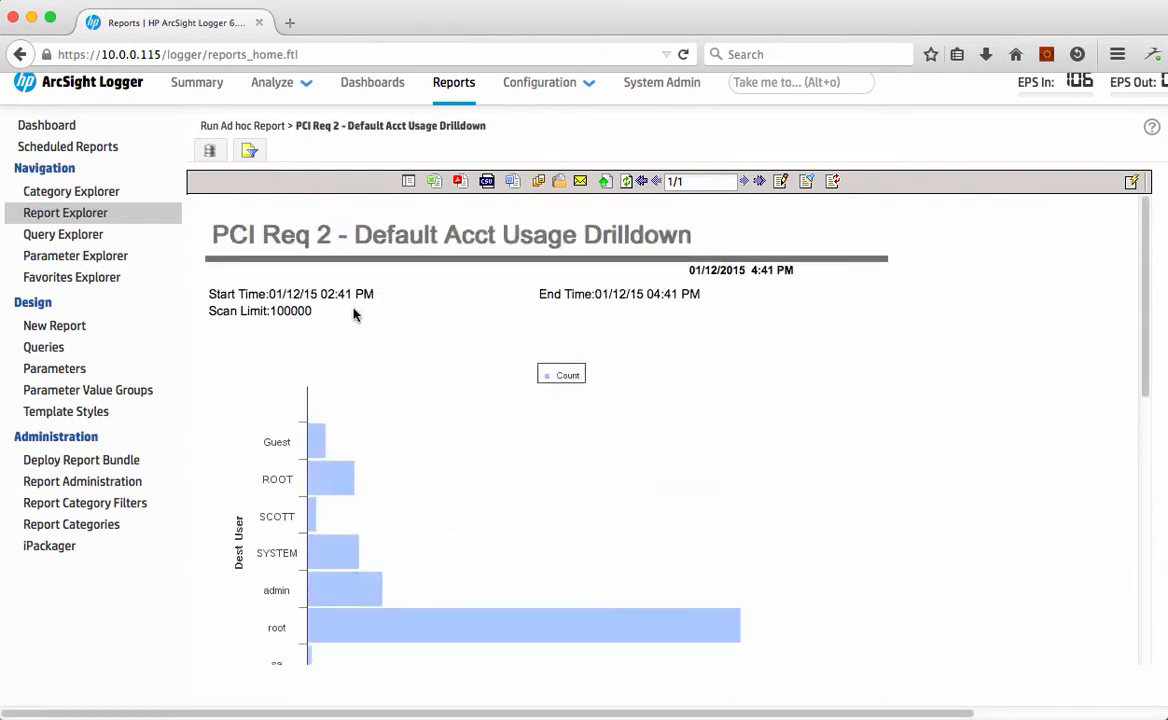
click(274, 88)
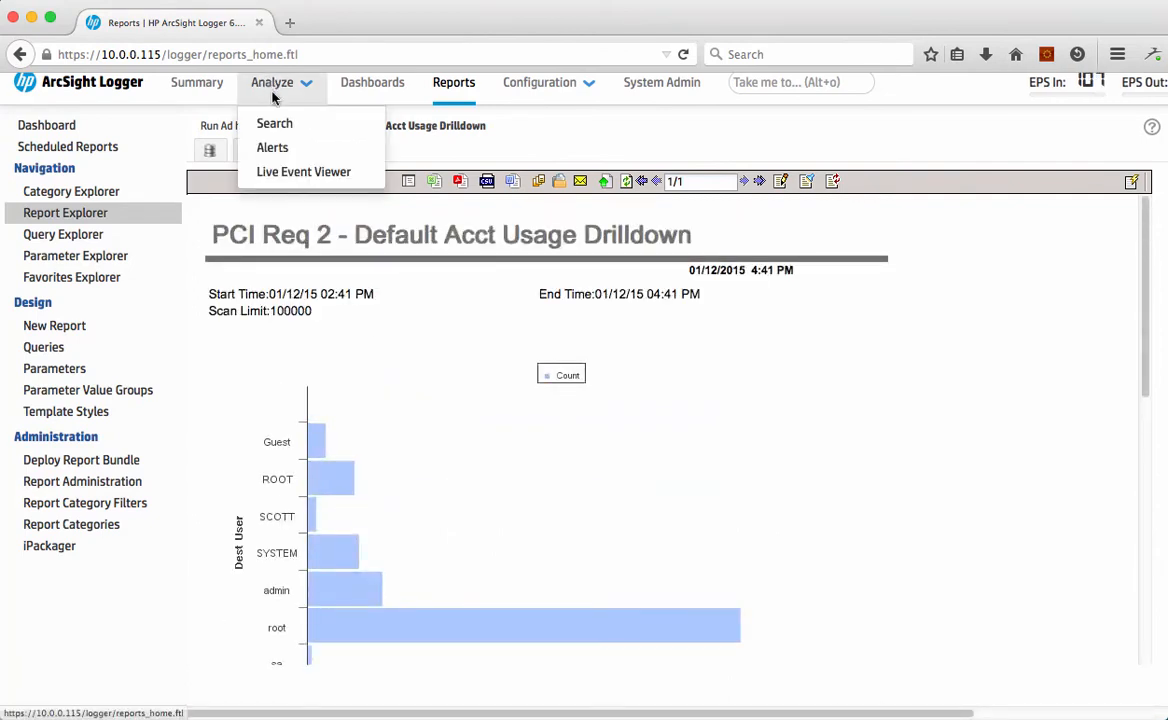
click(273, 147)
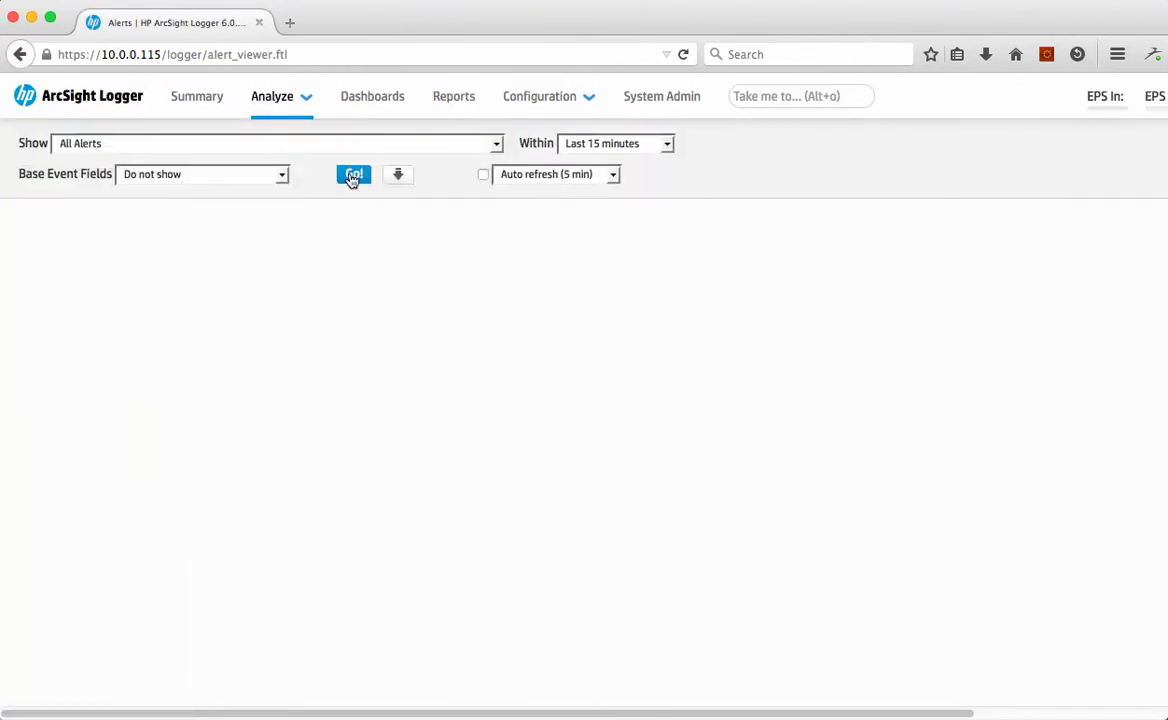
click(435, 146)
scroll(398, 230, down, 7)
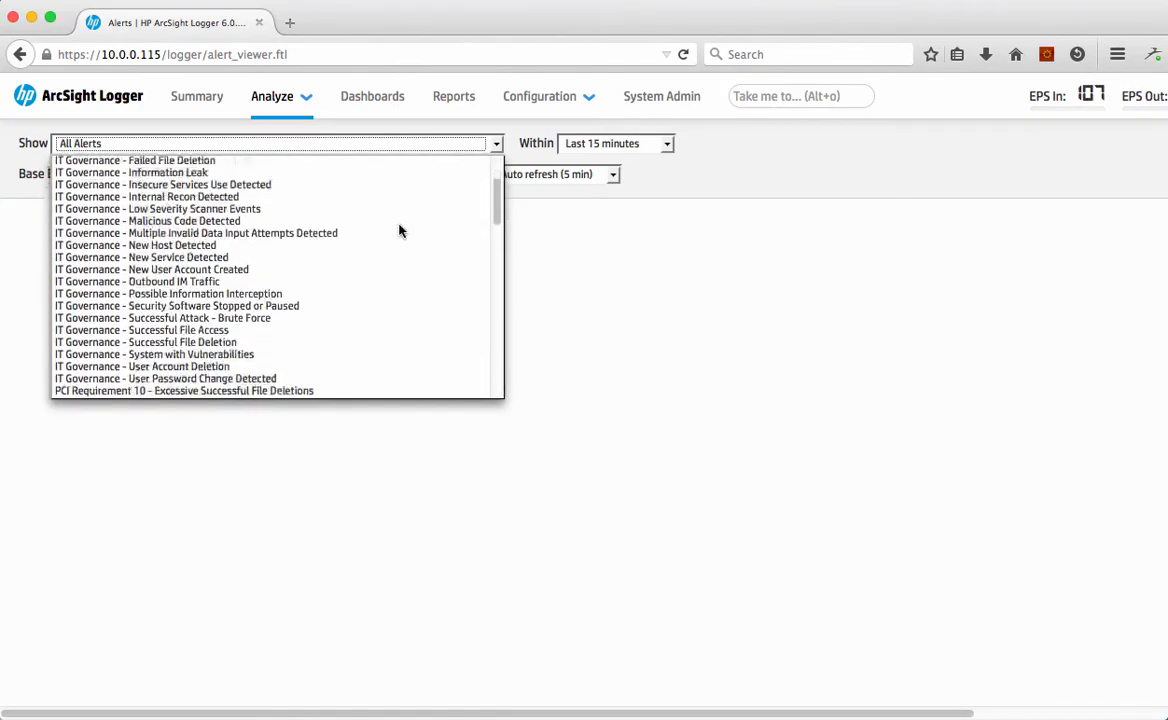
scroll(399, 231, down, 7)
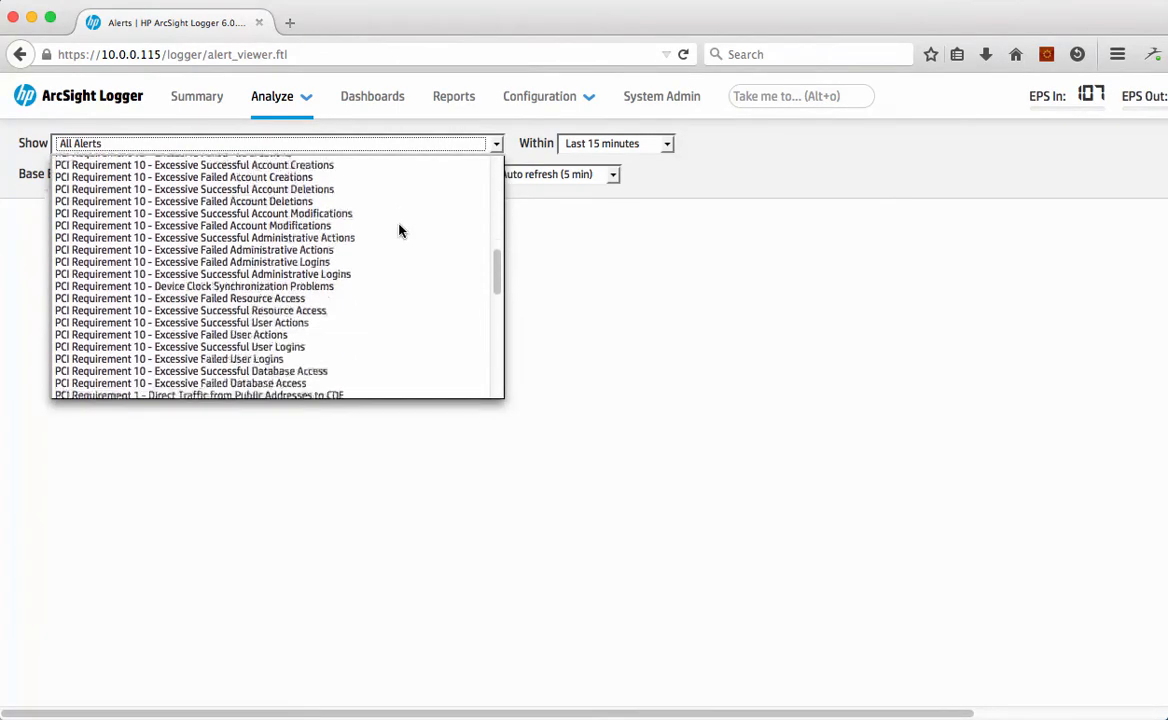
scroll(399, 231, down, 2)
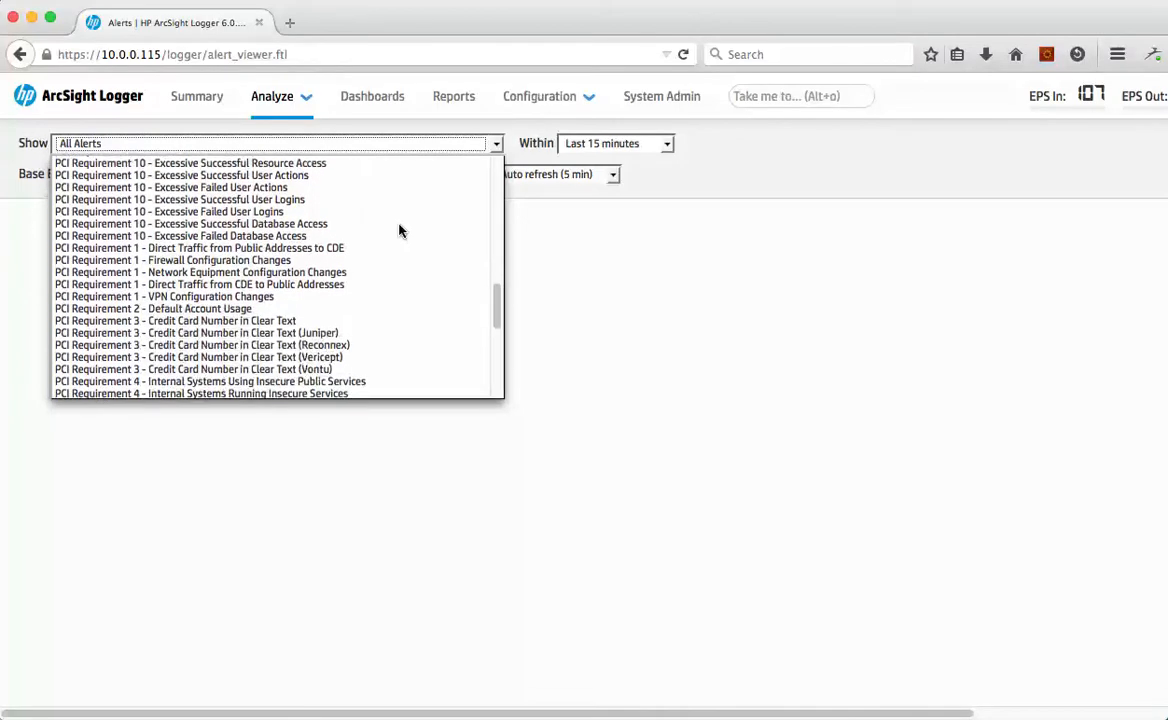
click(233, 310)
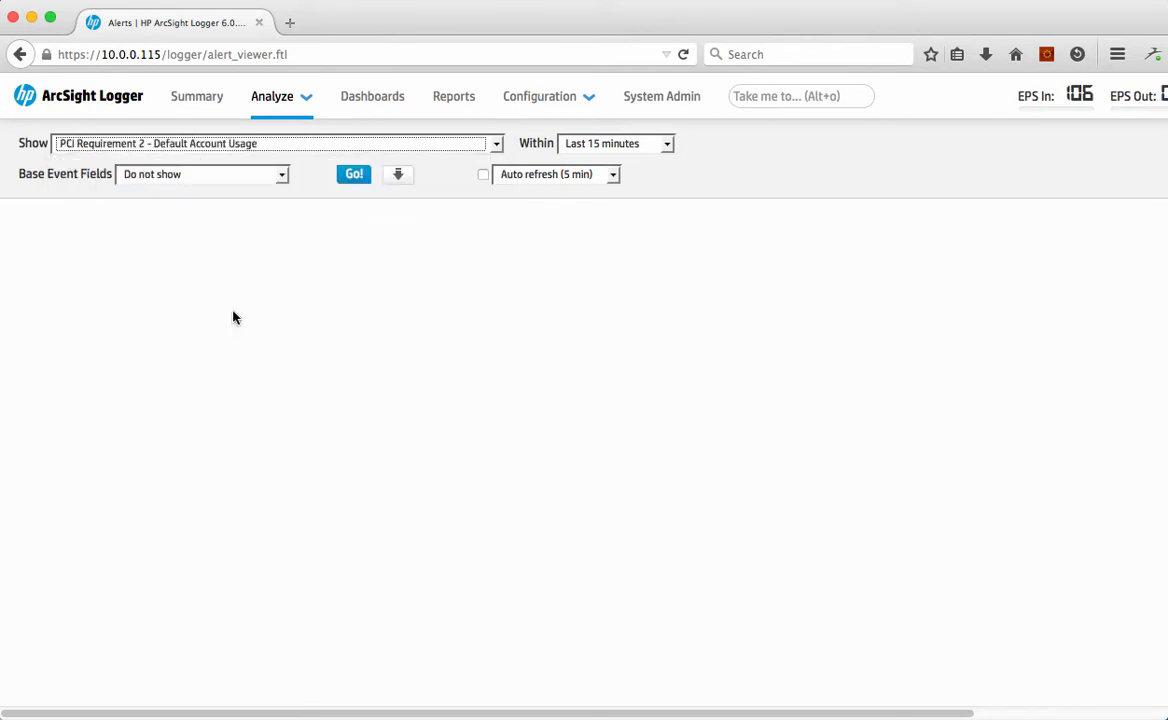
Step: Set the base event fields to All Fields and retrieve the matching alerts
click(237, 176)
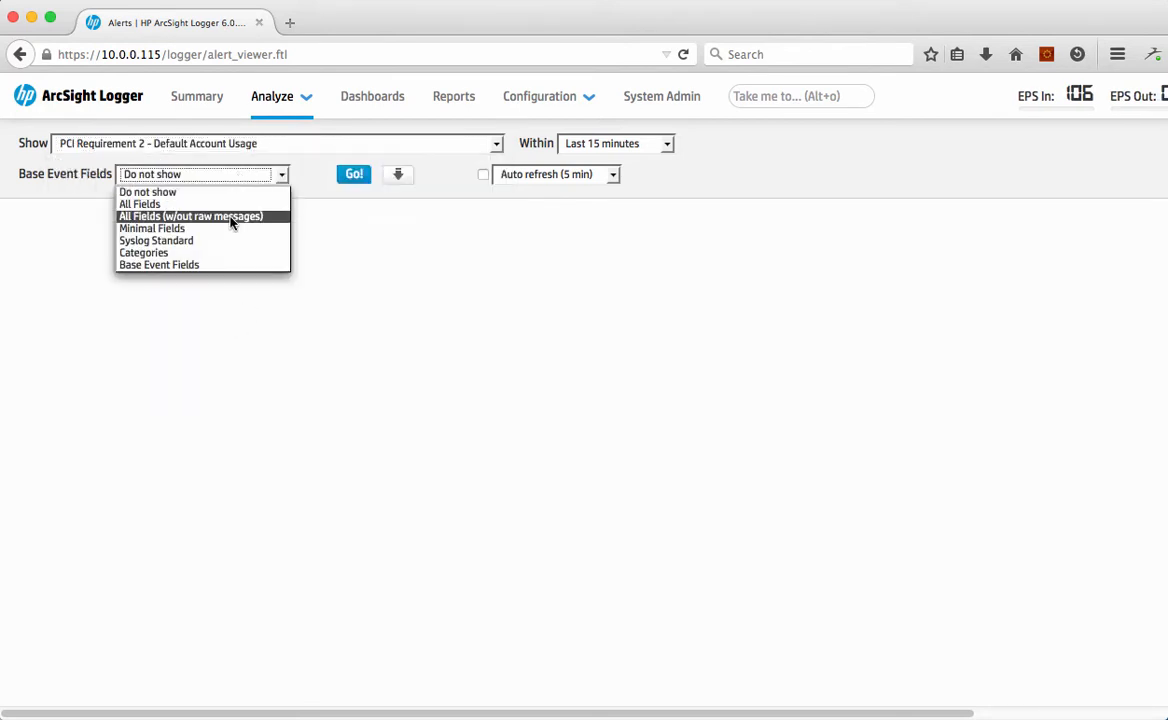
click(224, 204)
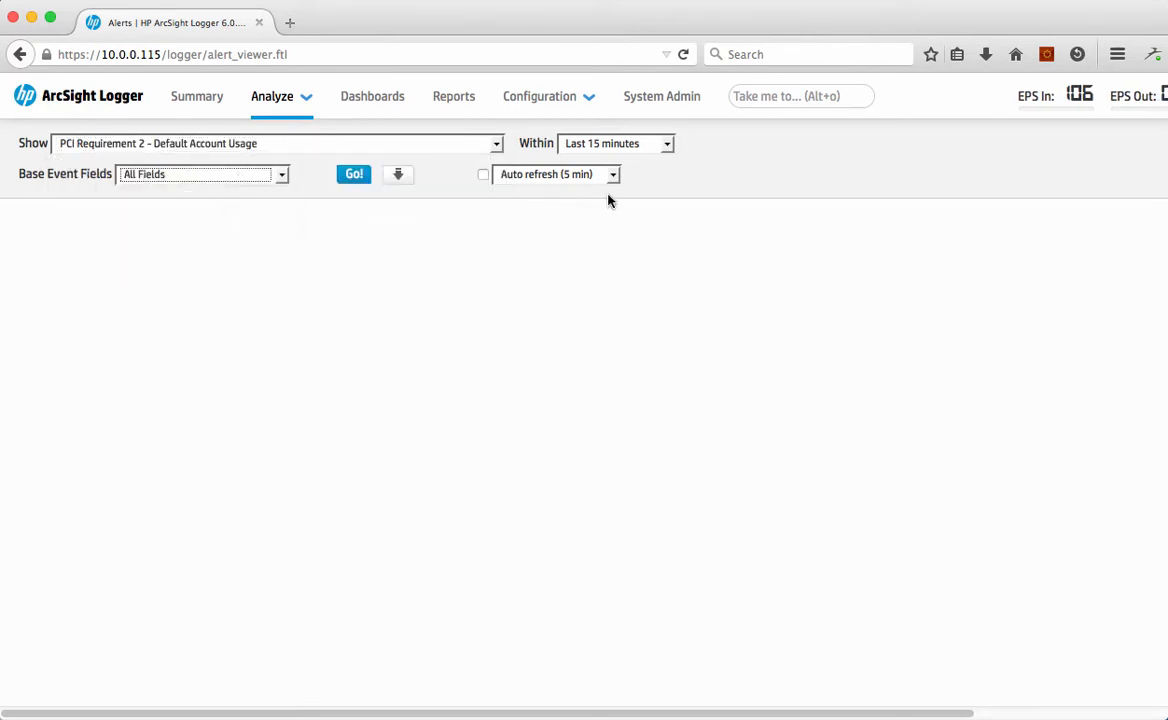
click(354, 177)
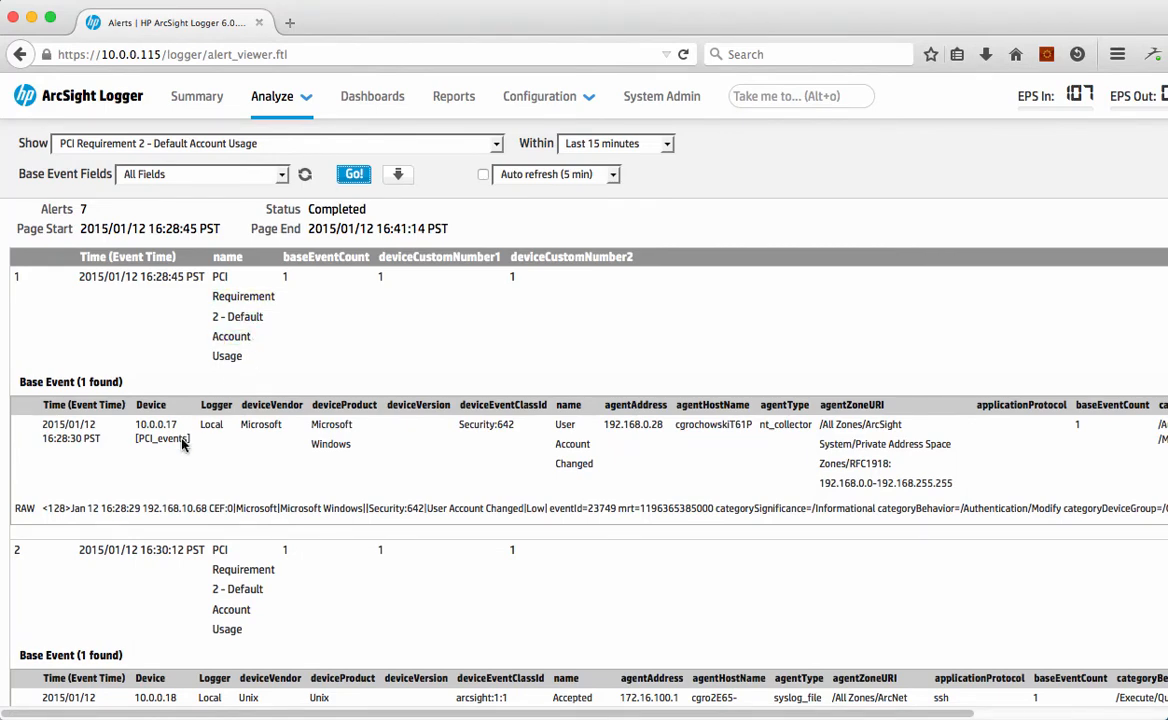
Step: Examine the returned default account usage alerts, their base event fields, raw messages and alert count
scroll(640, 470, right, 3)
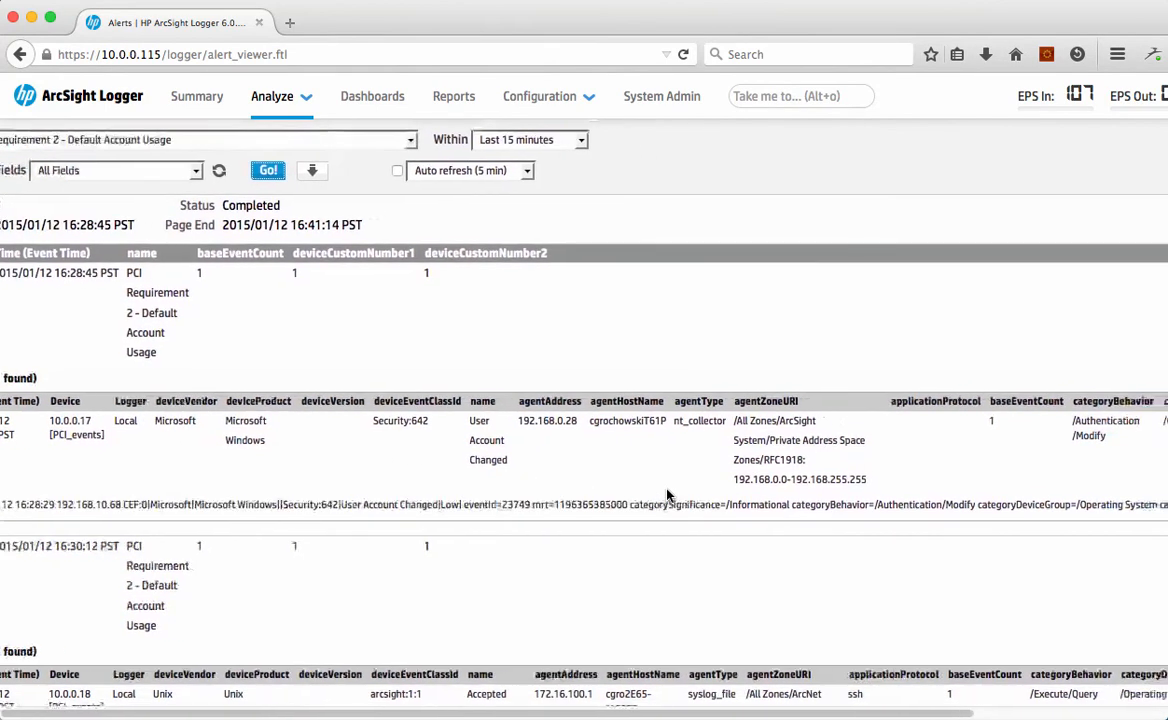
scroll(667, 490, left, 3)
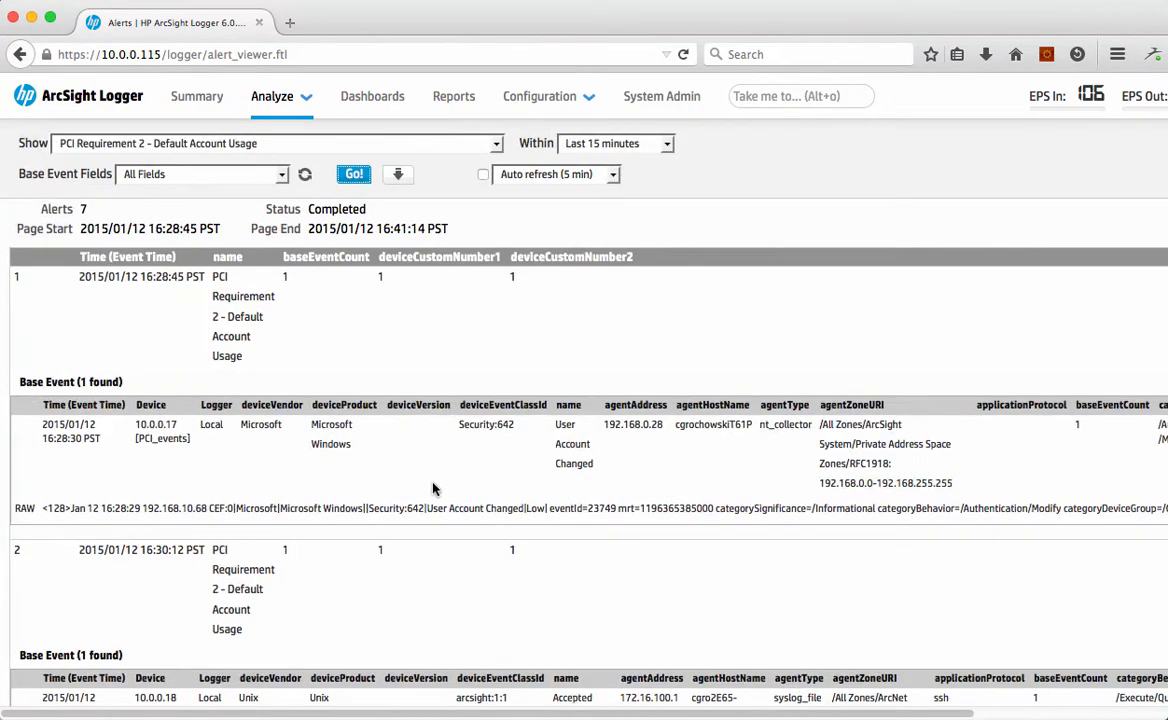
scroll(433, 488, down, 5)
scroll(433, 488, up, 3)
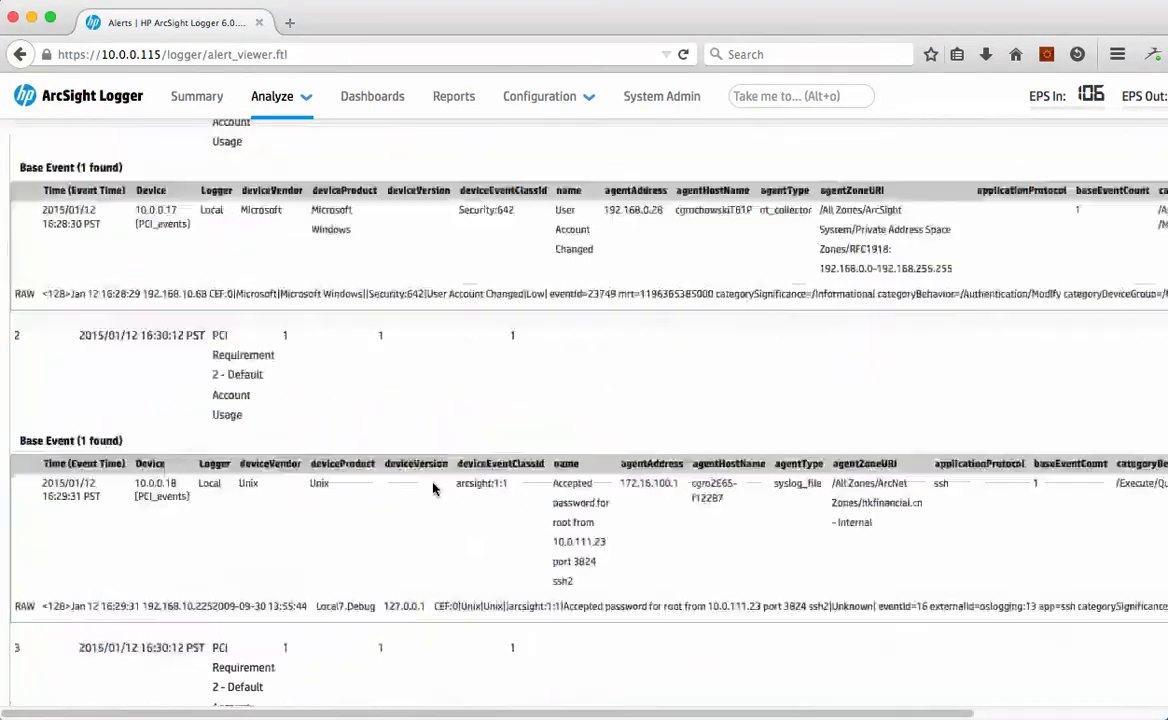
scroll(433, 488, up, 3)
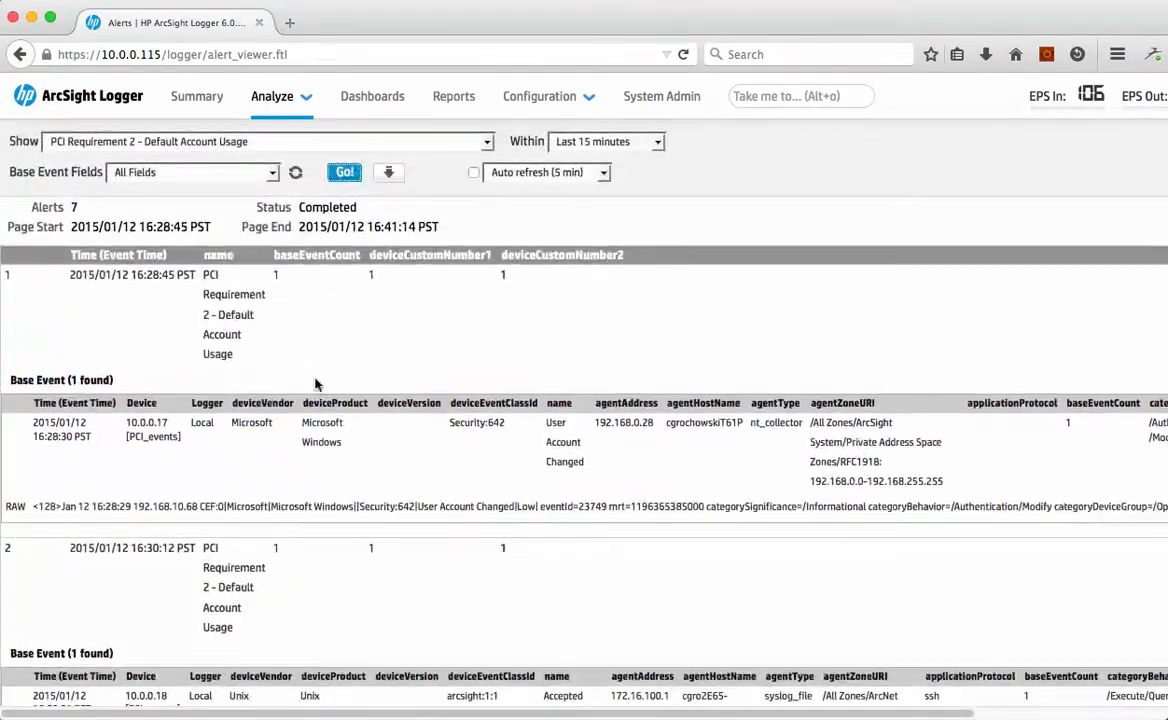
double_click(74, 207)
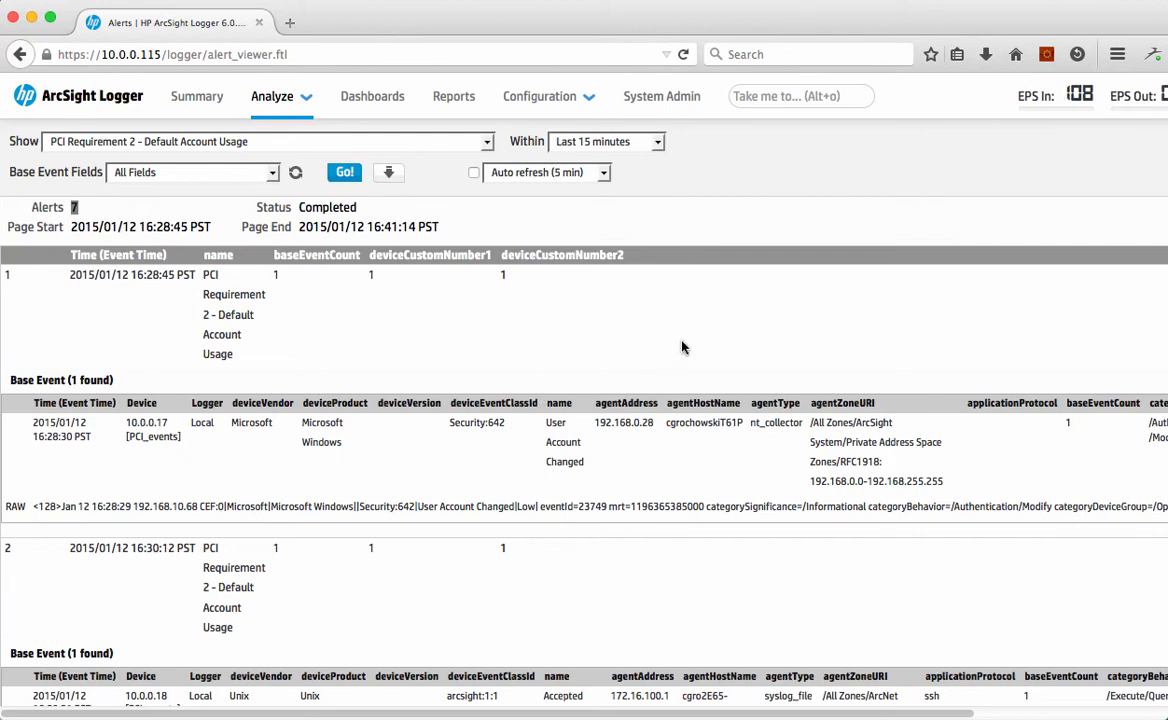
Step: Review the storage rules that map device groups to storage groups, and open the storage groups configuration
click(533, 100)
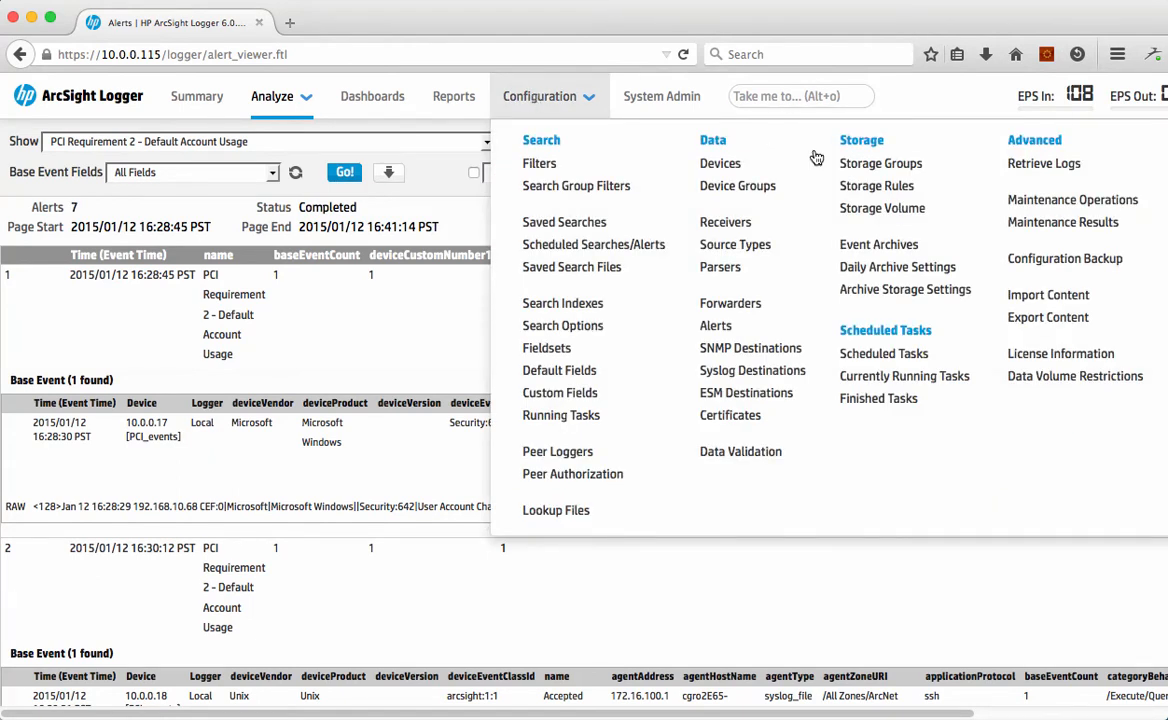
click(863, 193)
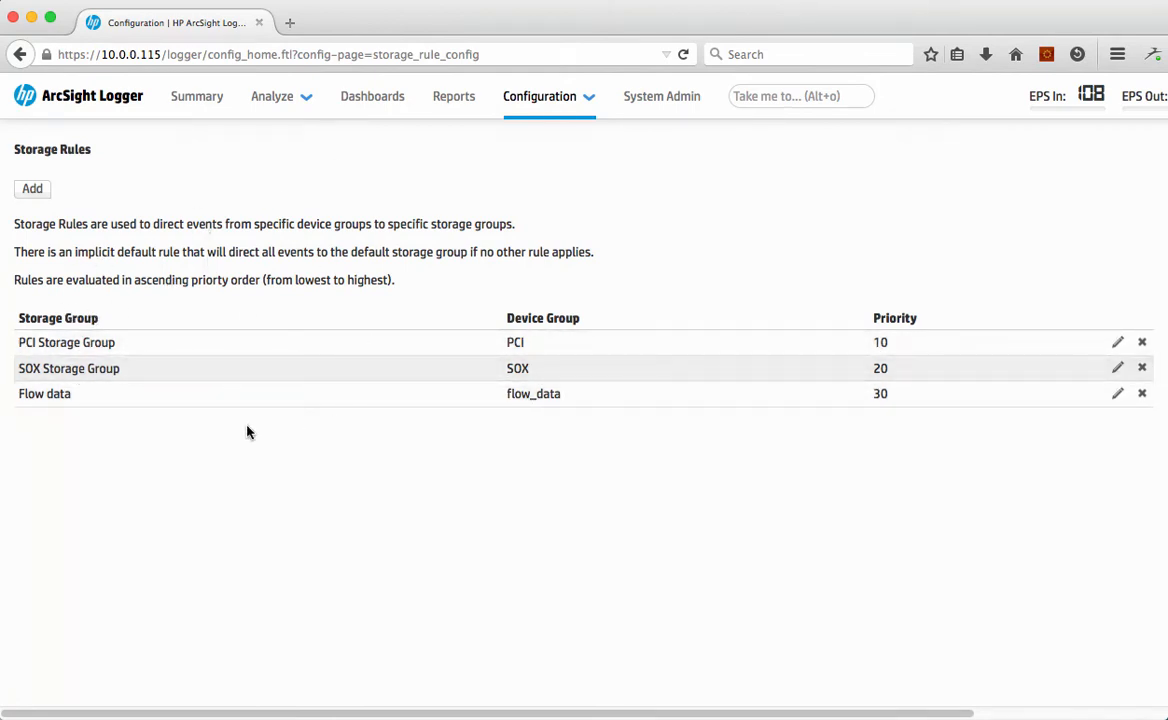
click(565, 98)
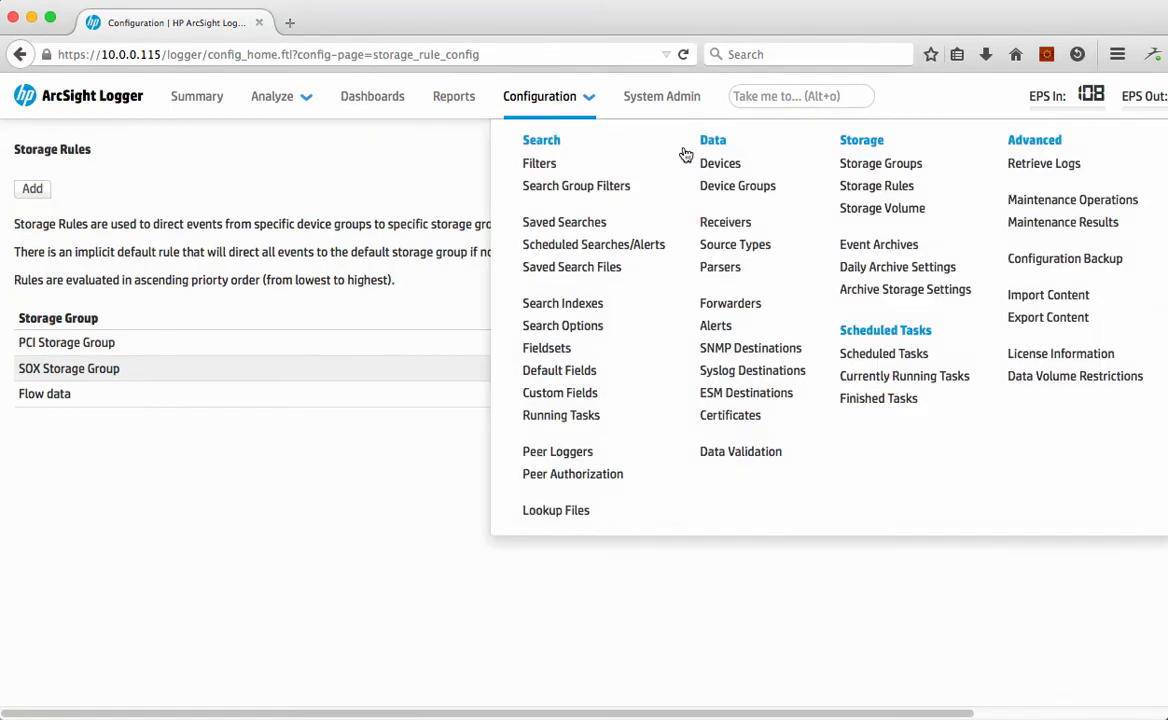
click(880, 164)
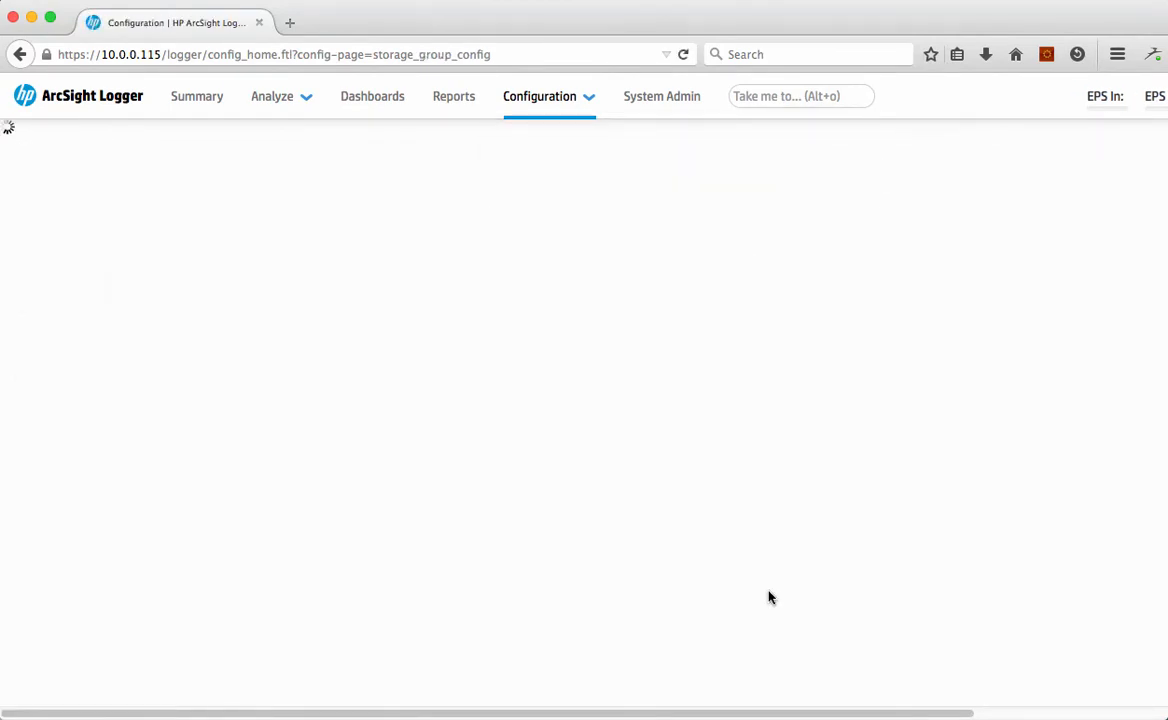